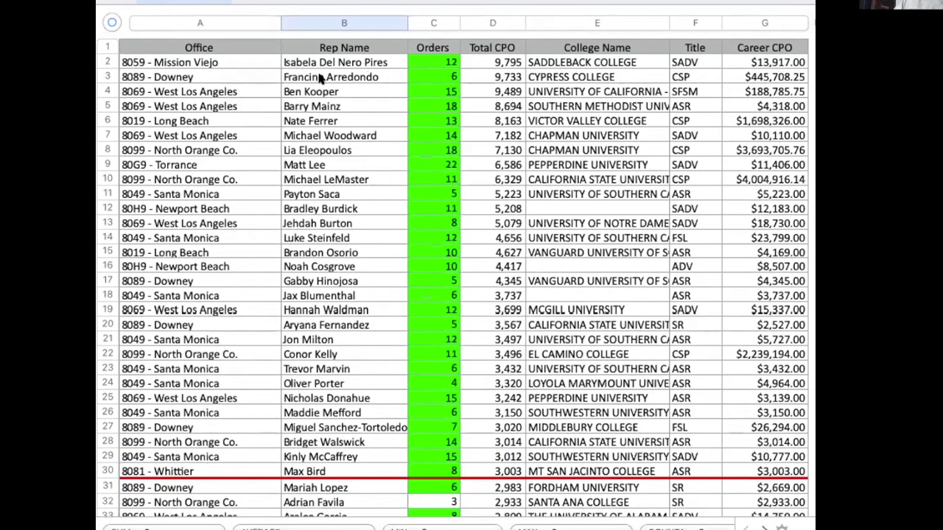
scroll(320, 79, "down", 1)
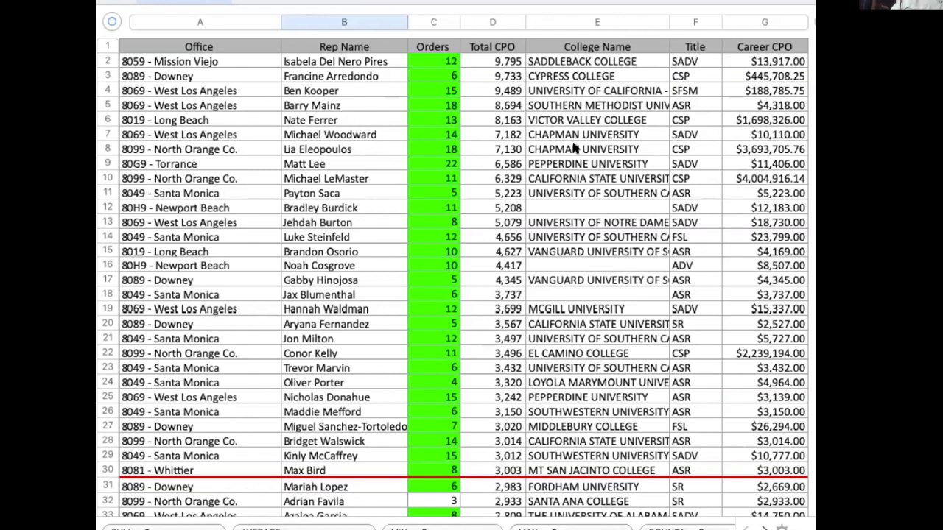
scroll(695, 136, "right", 1)
scroll(747, 149, "down", 1)
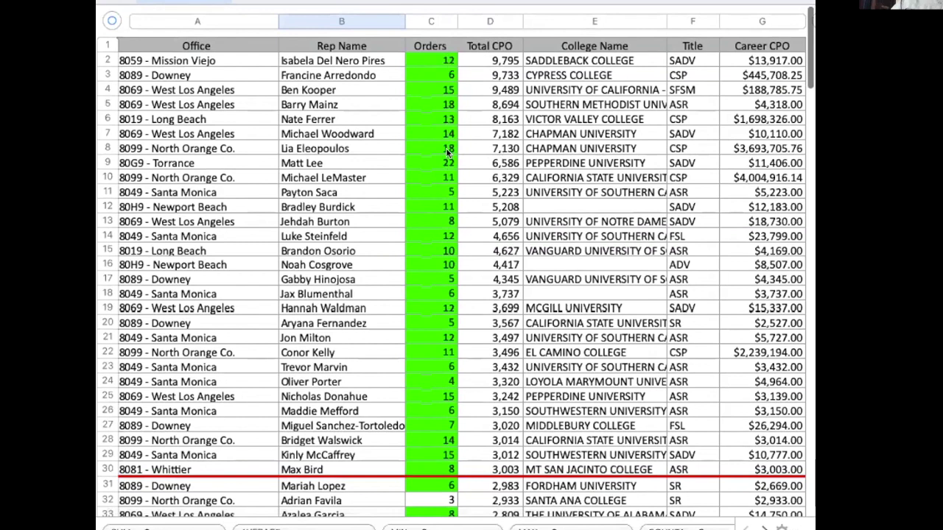
scroll(447, 148, "up", 1)
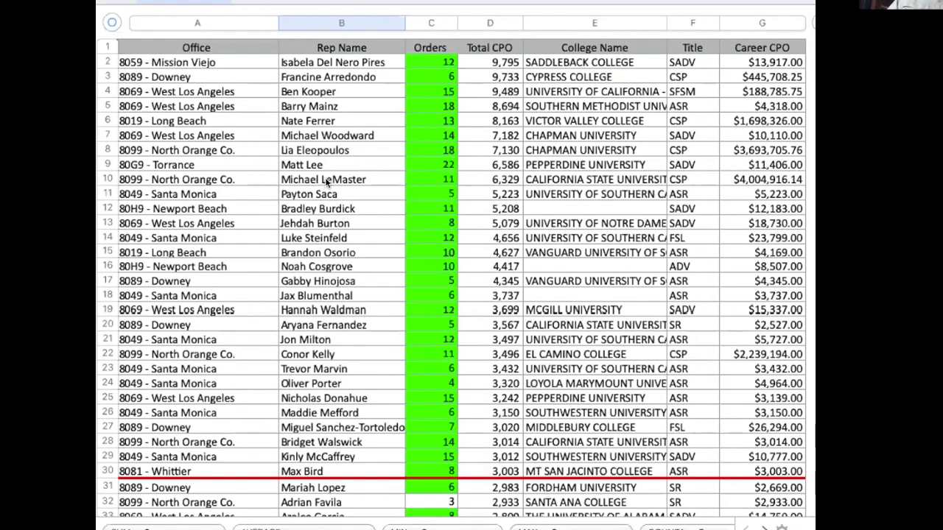
Step: Inspect the Title cells in rows 10 and 9, and the rep name in row 11
left_click(682, 179)
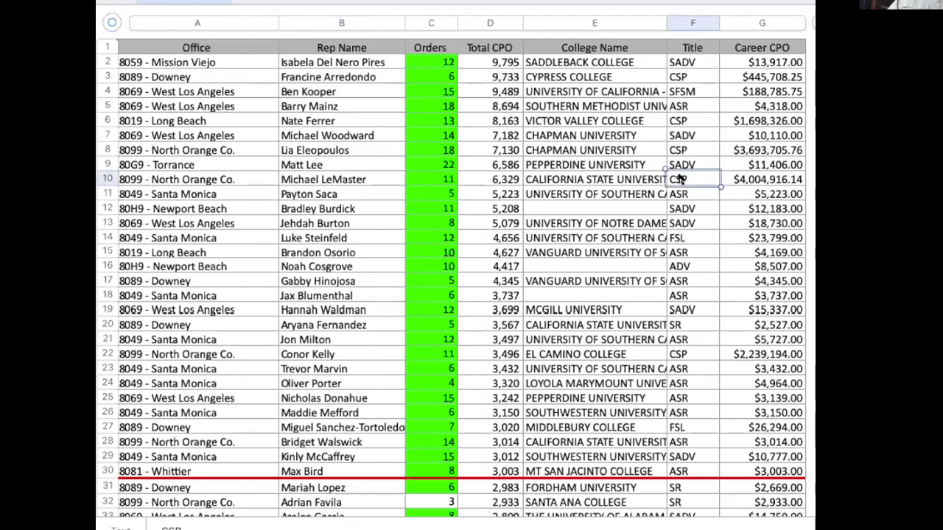
double_click(679, 177)
left_click(682, 165)
double_click(693, 163)
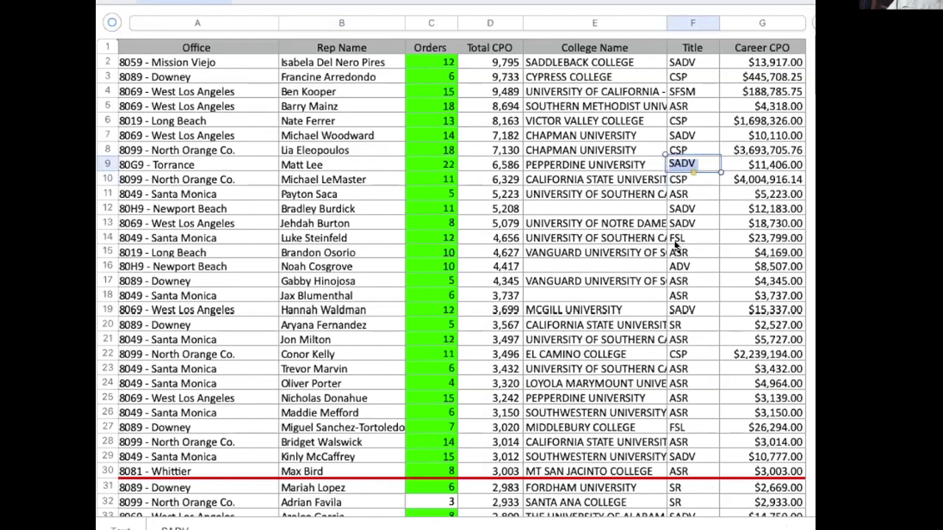
left_click(311, 192)
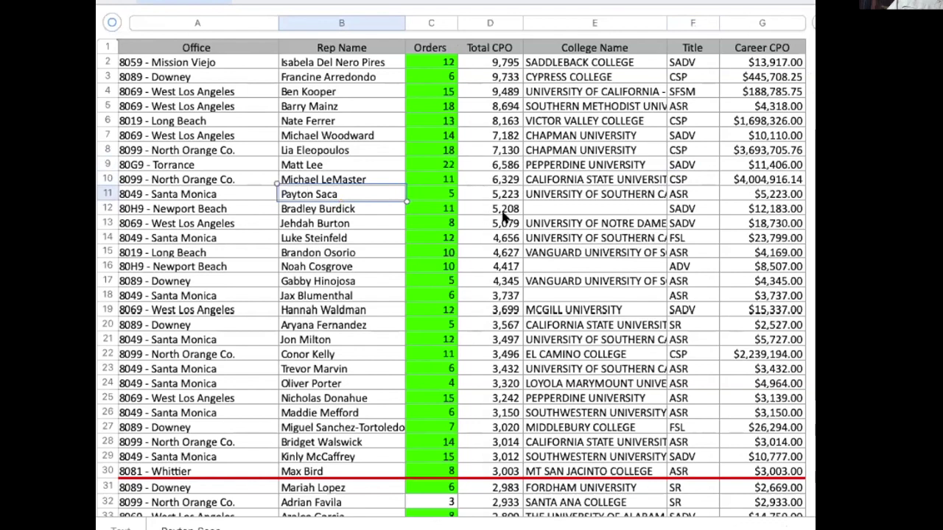
Step: Check the blank College Name cells in rows 12, 16 and 18
double_click(571, 209)
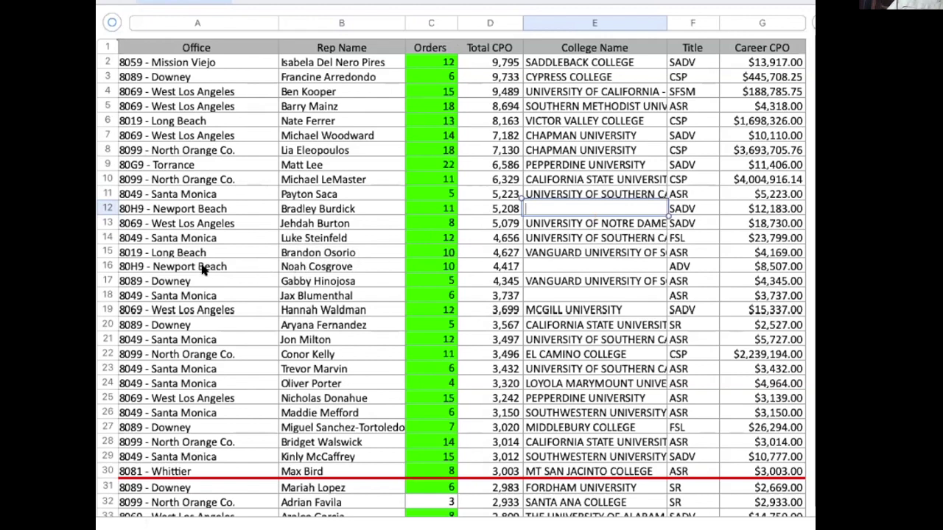
double_click(557, 263)
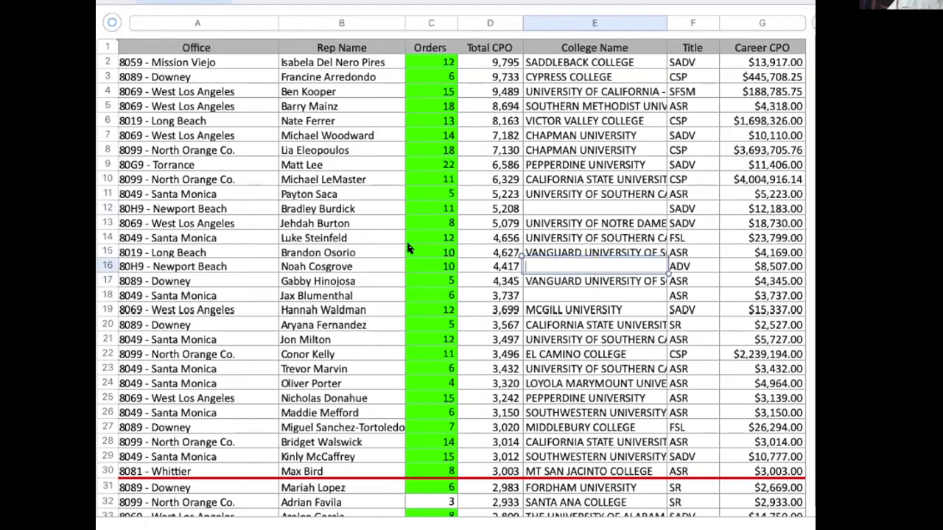
double_click(593, 291)
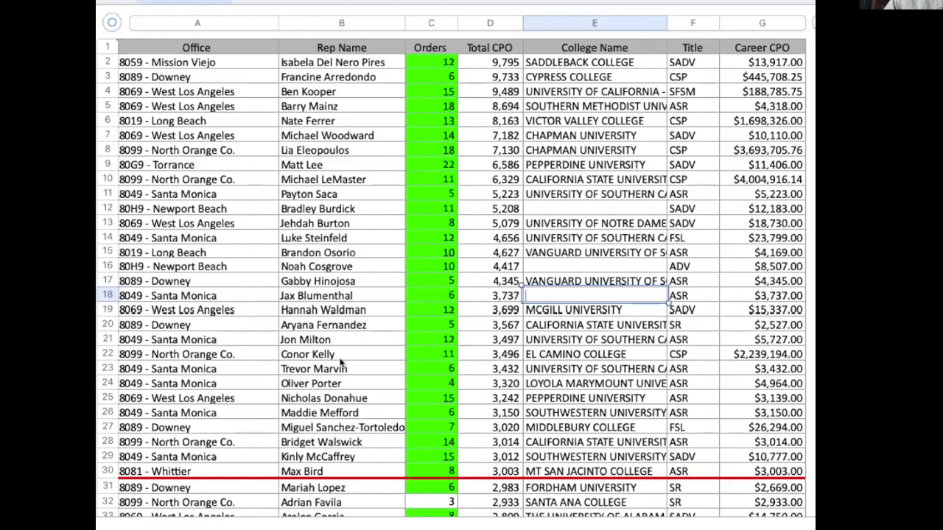
Step: Inspect the title in row 22, the colleges in rows 26 and 28, and the rep name in row 30
left_click(682, 353)
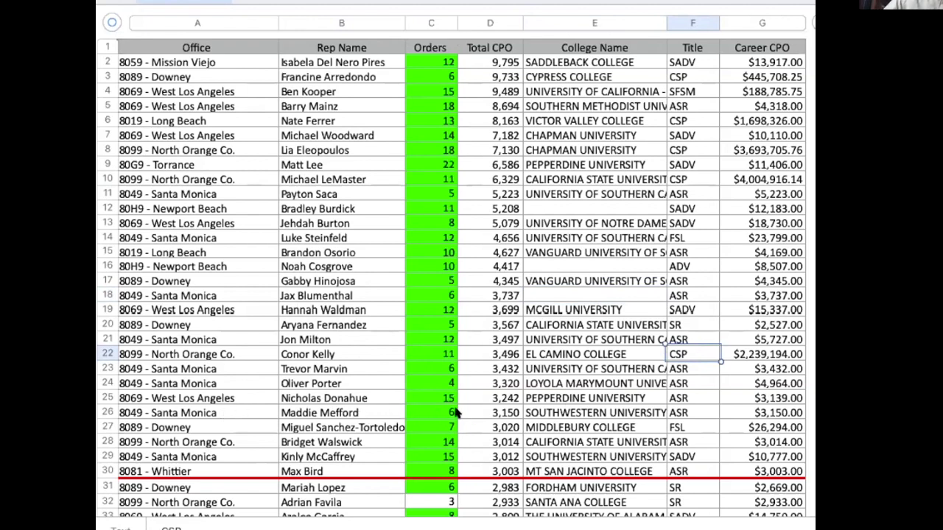
left_click(641, 412)
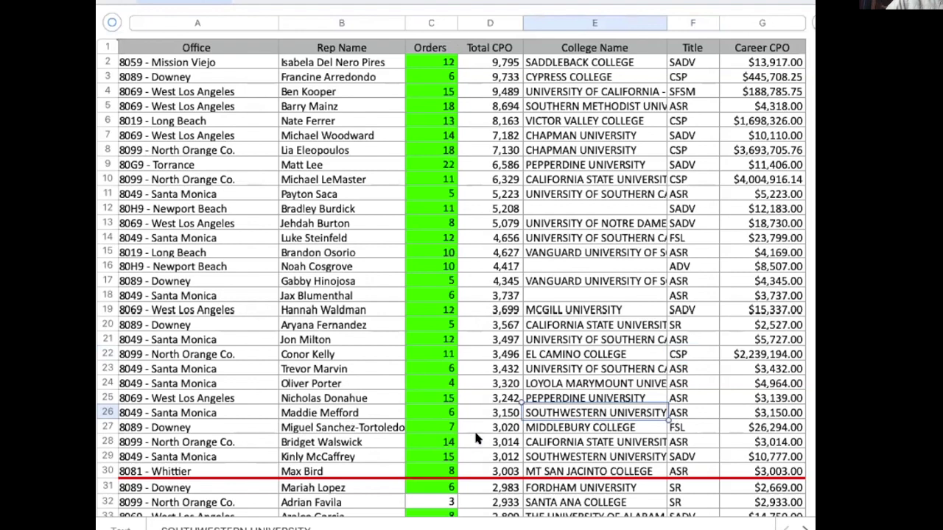
left_click(575, 442)
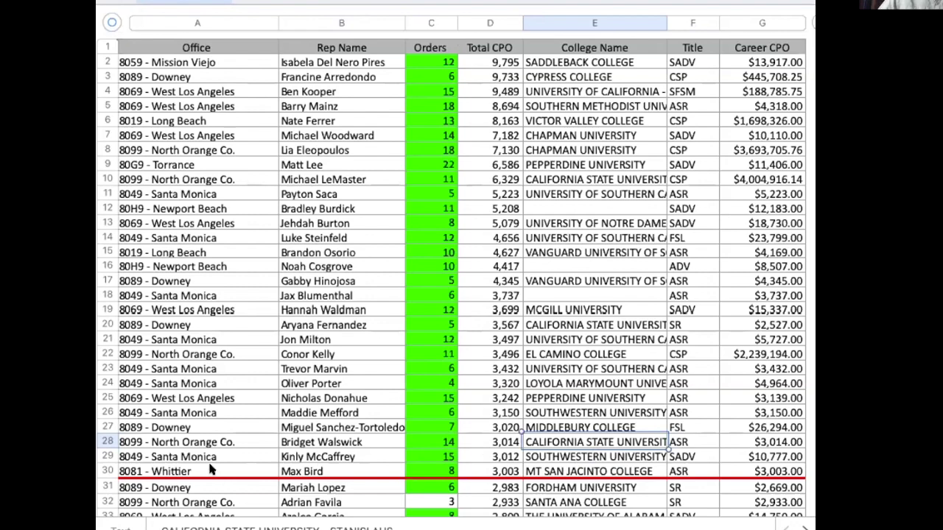
left_click(338, 473)
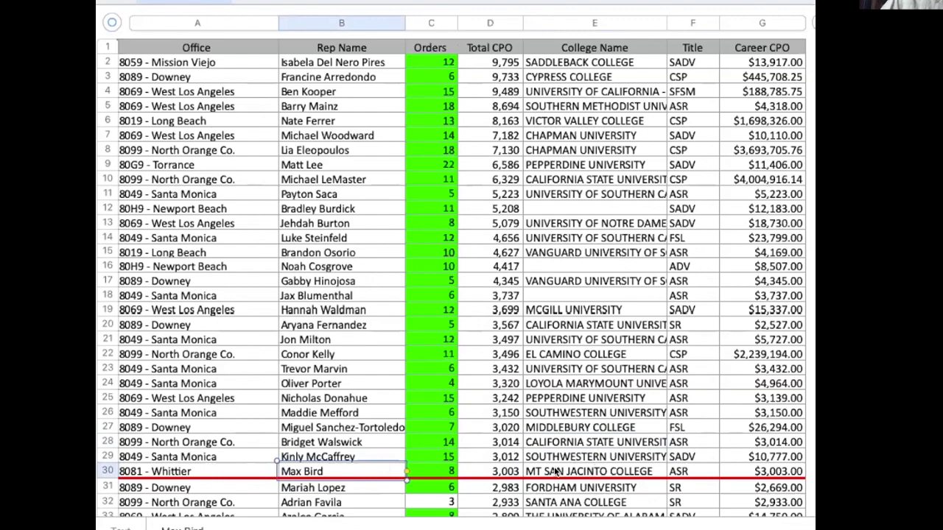
Step: Review the reps between the first and second red divider lines, rows 31 to 43
scroll(556, 472, "down", 5)
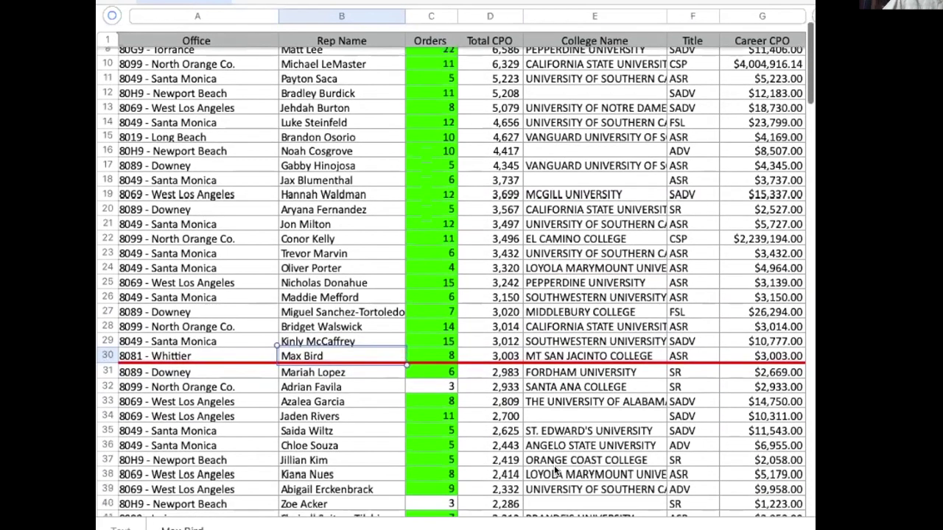
scroll(562, 470, "down", 2)
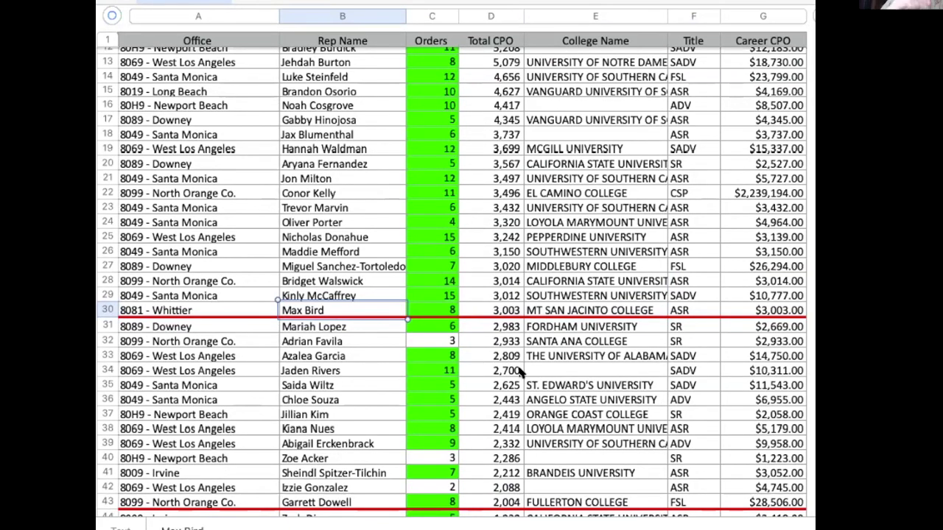
scroll(520, 372, "up", 3)
scroll(525, 363, "down", 2)
scroll(524, 359, "down", 5)
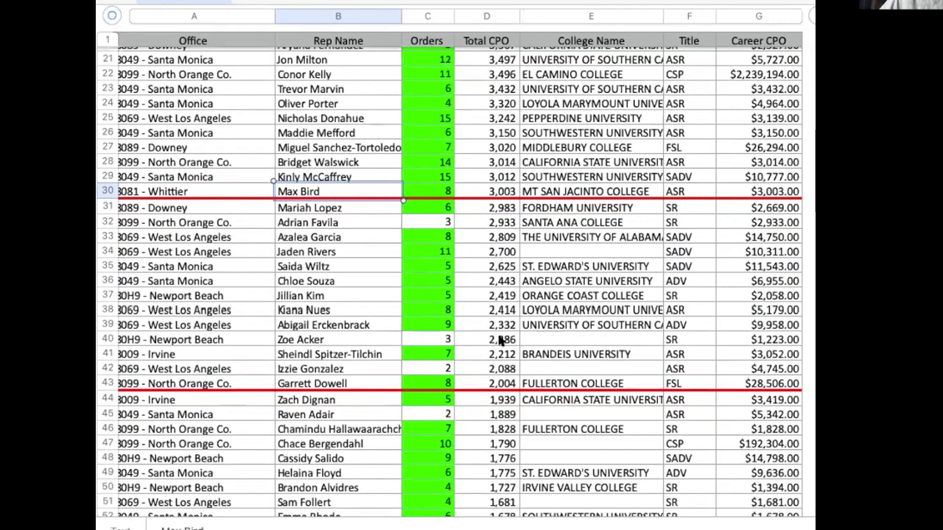
scroll(499, 340, "down", 2)
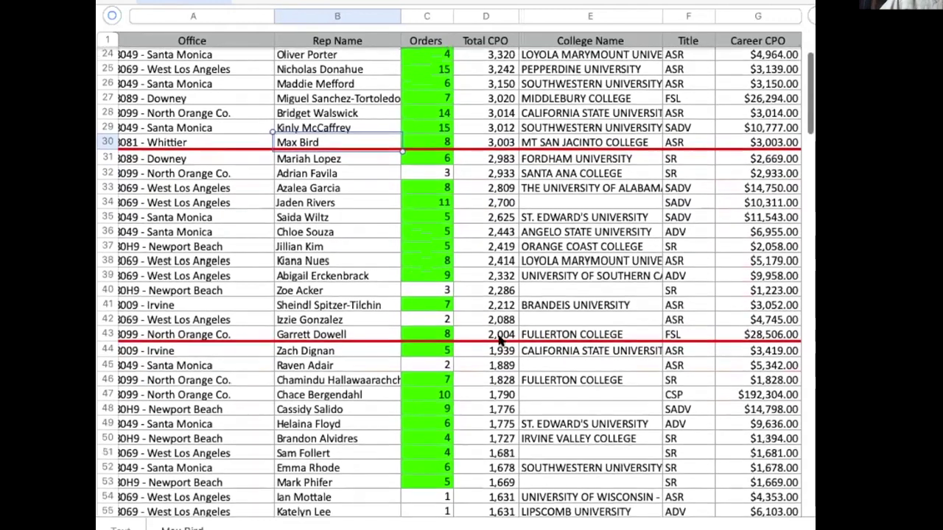
scroll(499, 340, "down", 1)
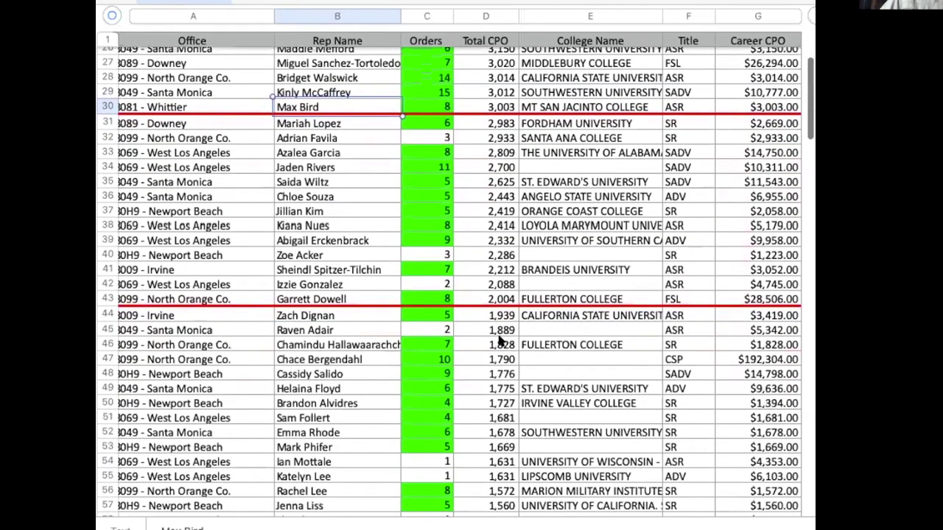
scroll(432, 316, "down", 2)
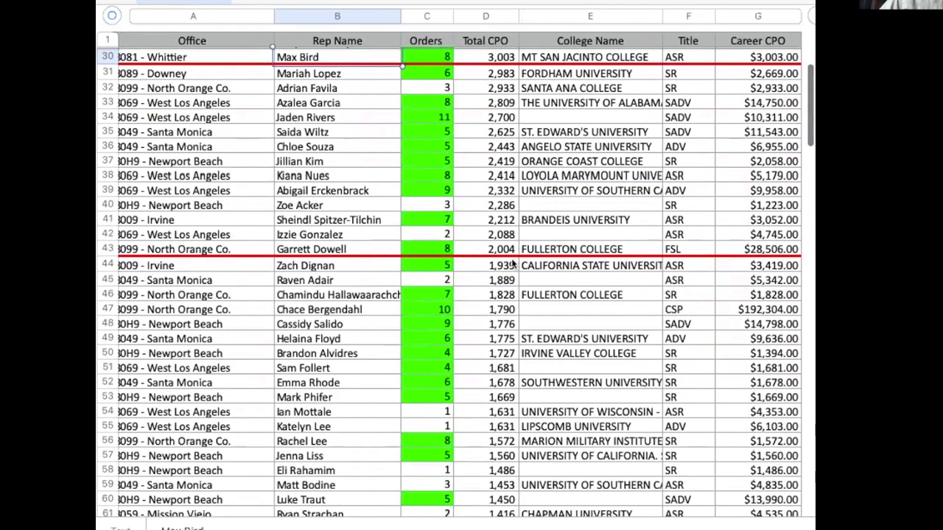
Step: Inspect the college in row 44 and review the reps down to the third red divider line below row 81
left_click(572, 264)
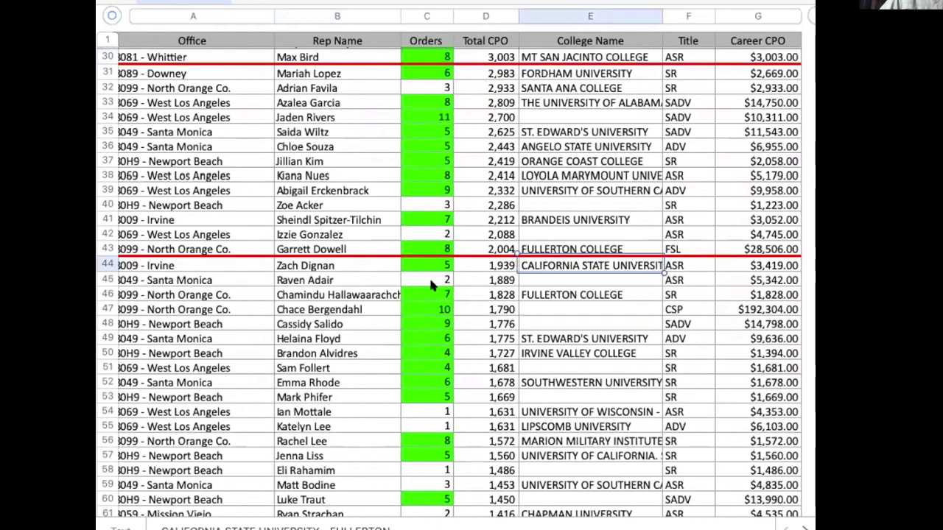
scroll(429, 280, "down", 1)
scroll(428, 281, "down", 1)
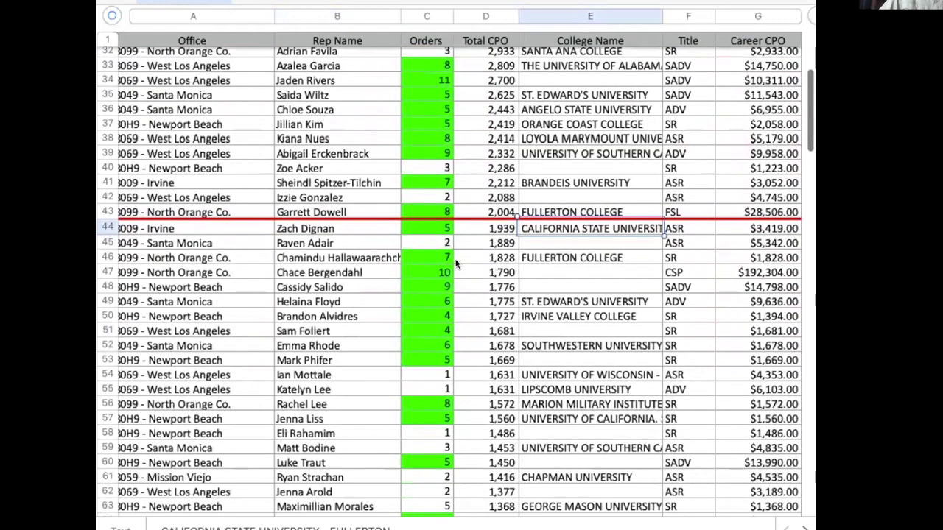
scroll(495, 251, "down", 5)
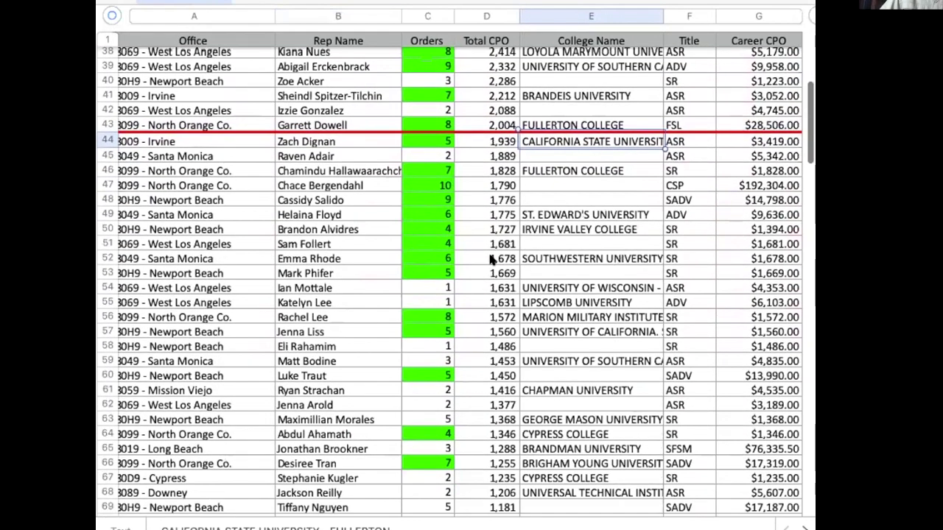
scroll(492, 274, "down", 3)
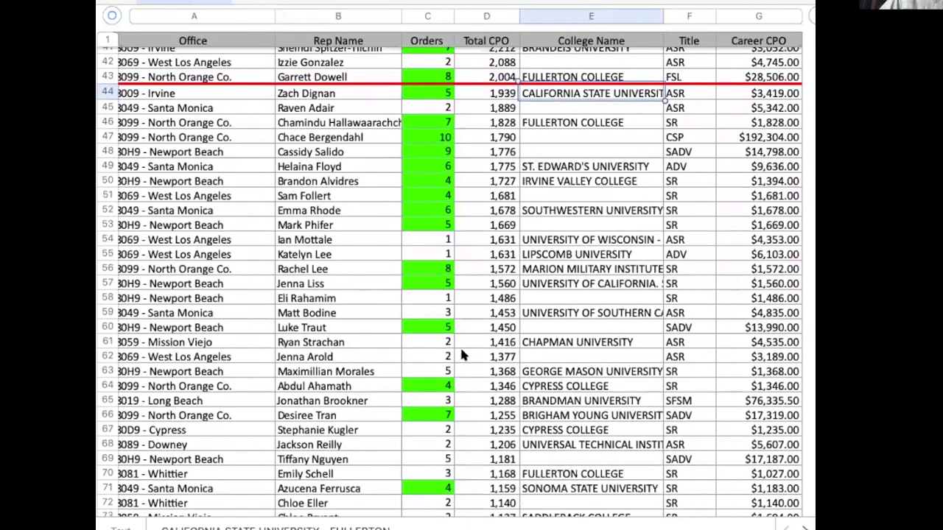
scroll(460, 347, "down", 6)
scroll(459, 345, "down", 2)
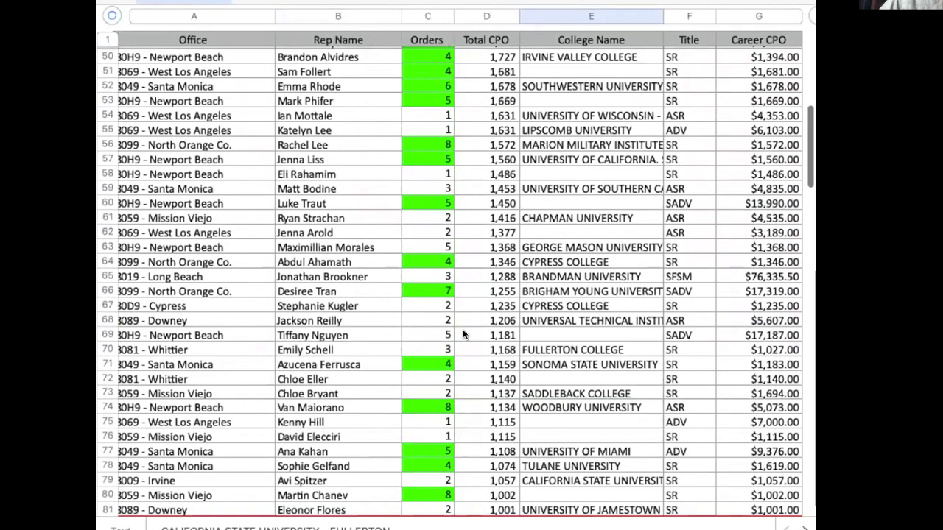
scroll(461, 338, "down", 4)
scroll(461, 340, "down", 8)
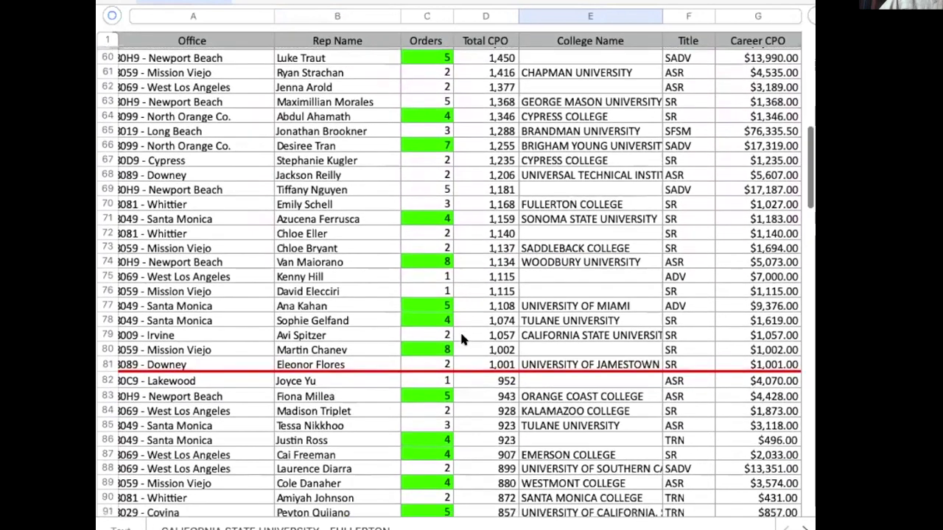
scroll(461, 335, "down", 3)
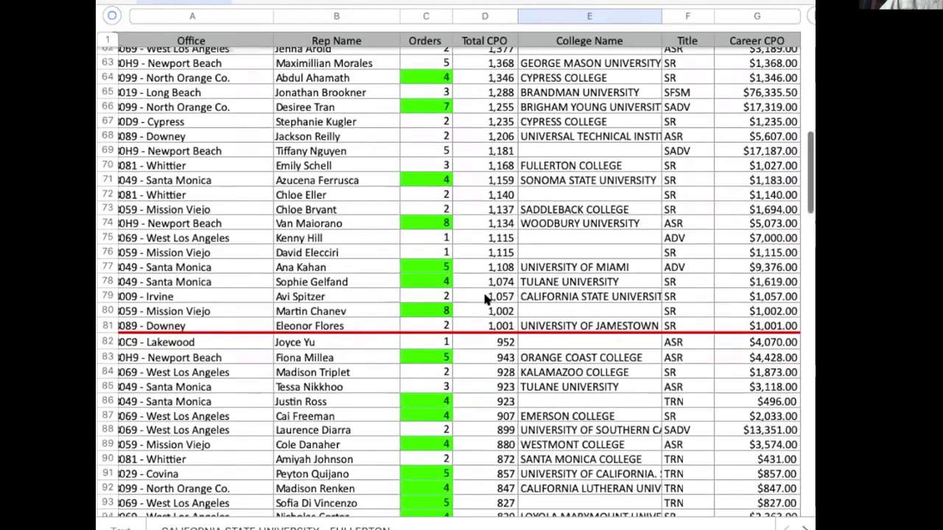
scroll(463, 334, "down", 2)
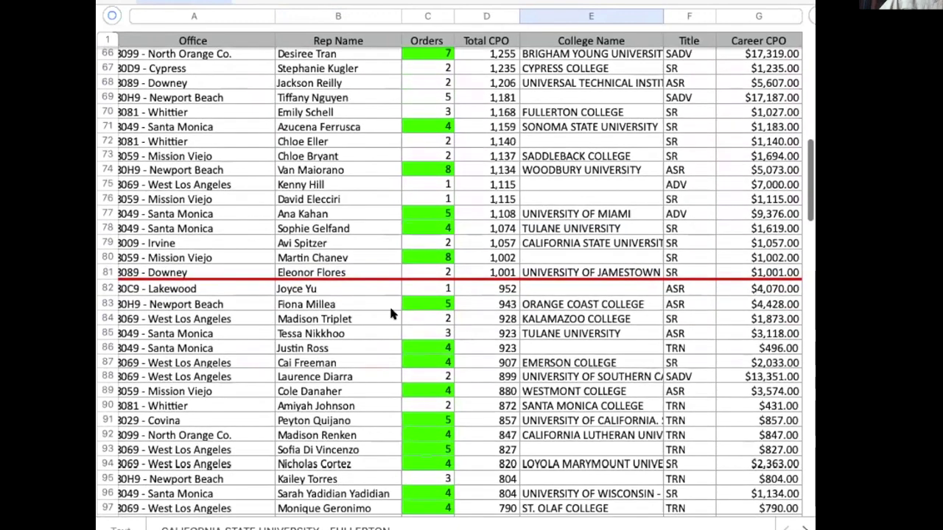
Step: Go through the Total CPO cells one by one from row 82 to row 87
left_click(512, 289)
left_click(510, 305)
left_click(508, 319)
left_click(508, 333)
left_click(507, 349)
left_click(505, 362)
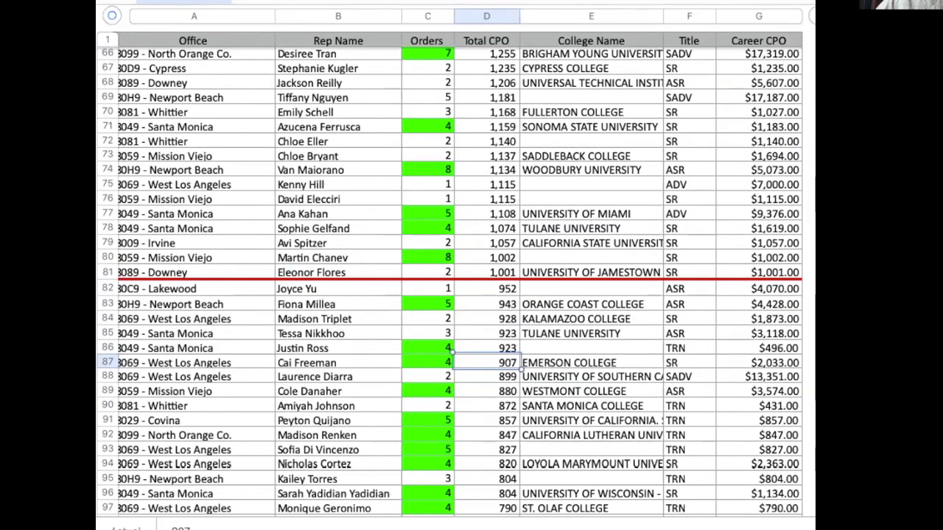
Step: Review the remaining reps down to the summary rows at the end of the table
scroll(483, 387, "down", 5)
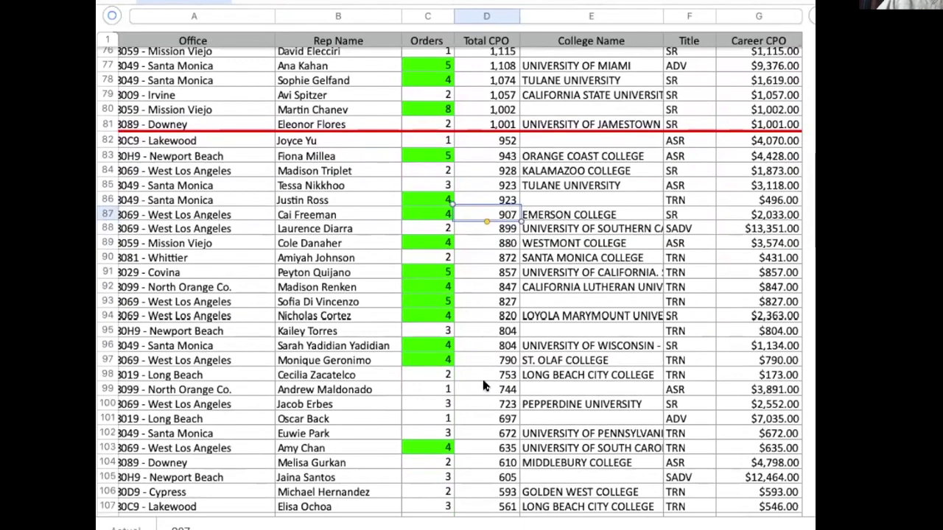
scroll(483, 383, "down", 3)
scroll(477, 369, "down", 3)
scroll(477, 370, "down", 5)
scroll(477, 368, "down", 2)
scroll(456, 431, "down", 1)
scroll(456, 431, "down", 4)
scroll(456, 429, "down", 6)
scroll(456, 431, "down", 7)
scroll(456, 431, "down", 10)
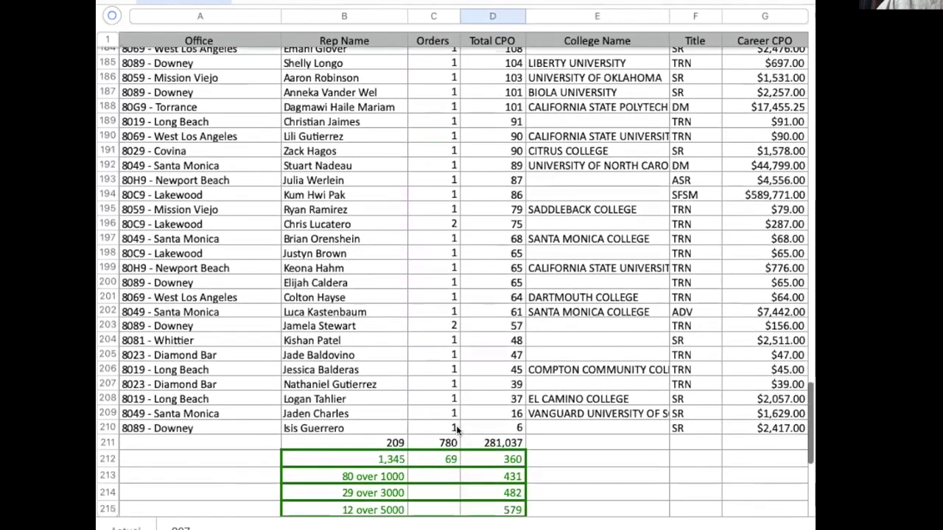
scroll(456, 425, "down", 2)
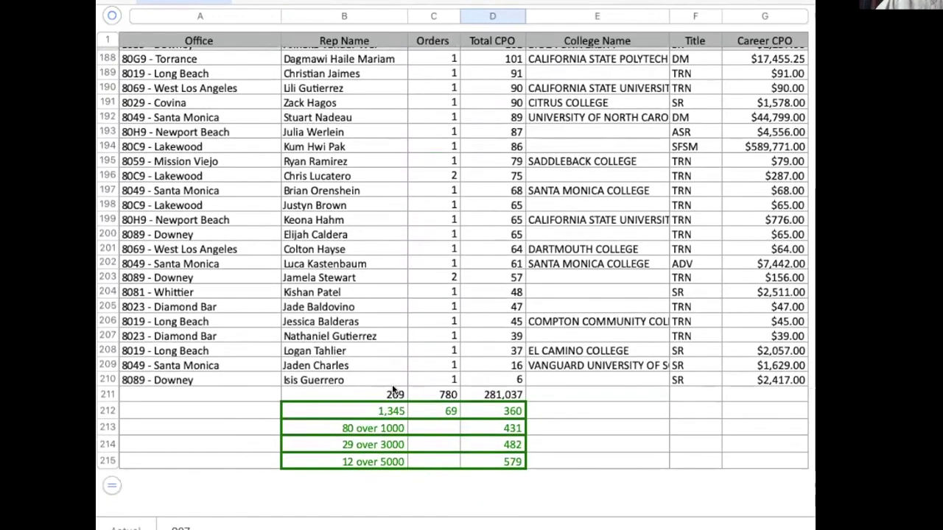
Step: Inspect the Orders and Total CPO totals in row 211 and the Total CPO and Orders cells in row 212
left_click(446, 392)
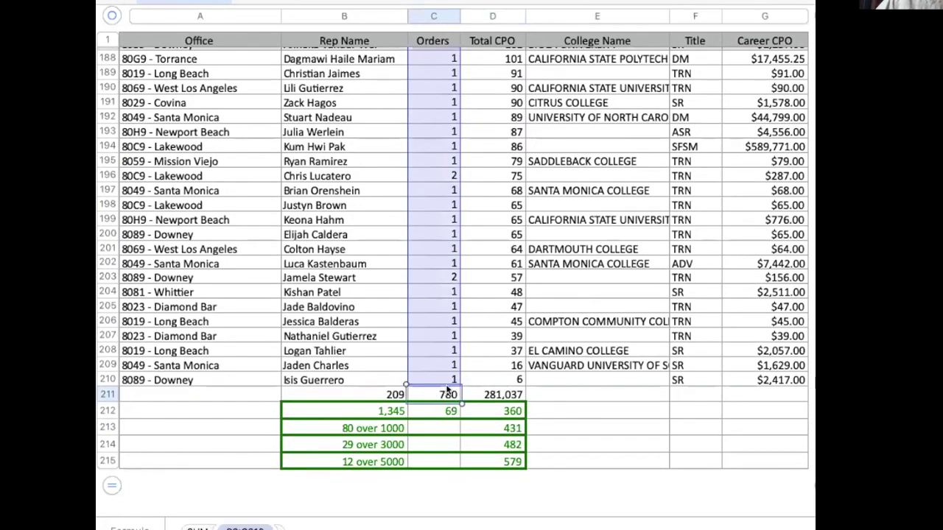
left_click(506, 394)
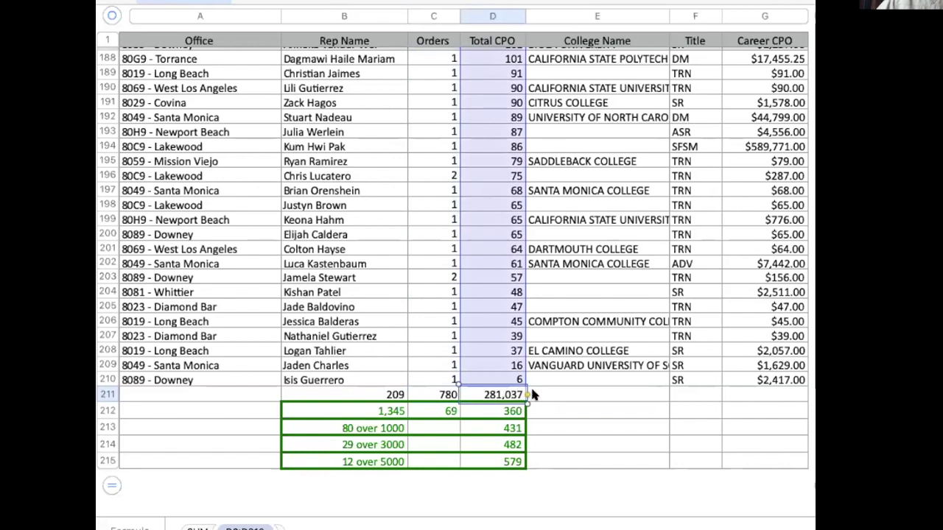
left_click(502, 411)
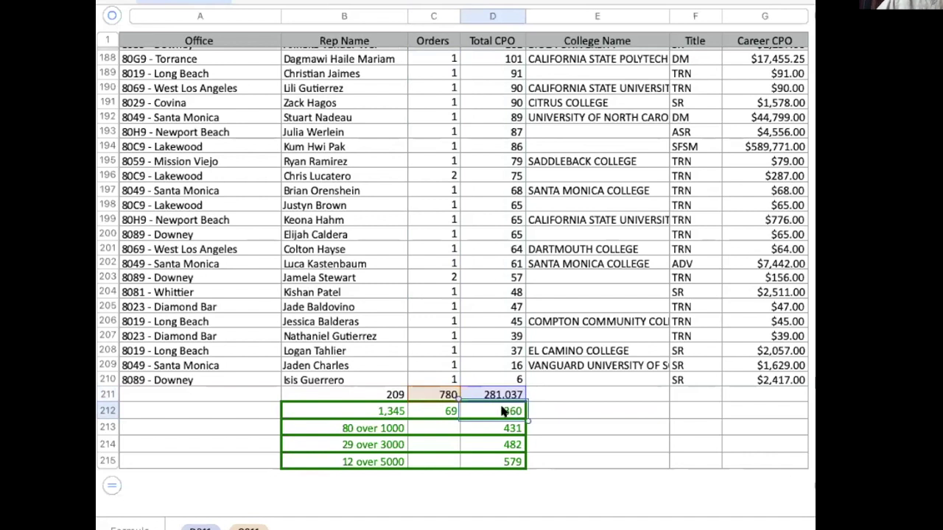
left_click(445, 412)
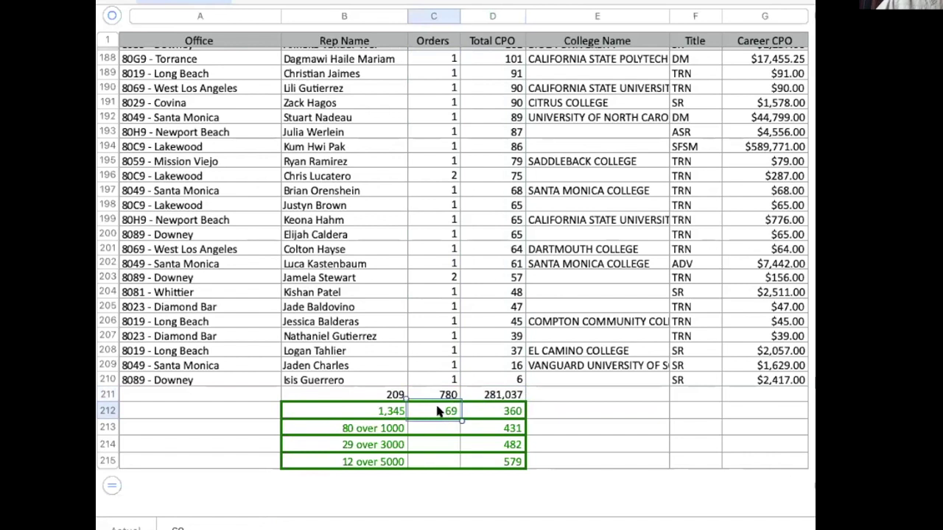
Step: Go through the summary cells in the Rep Name and Total CPO columns from row 212 to row 215
left_click(369, 411)
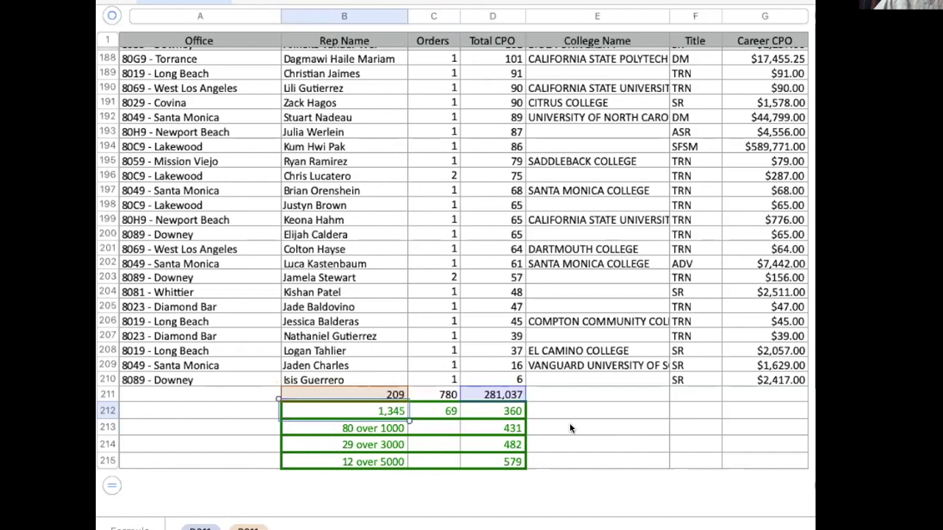
left_click(366, 425)
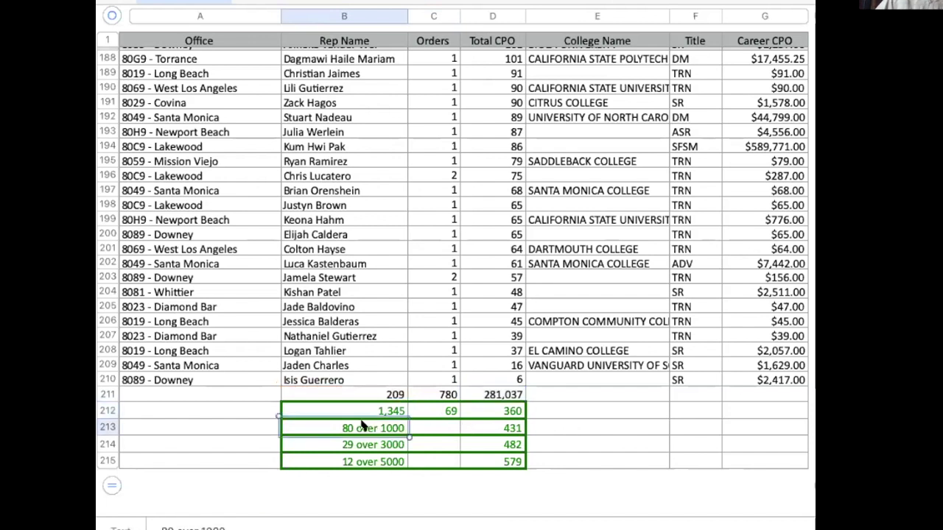
left_click(504, 428)
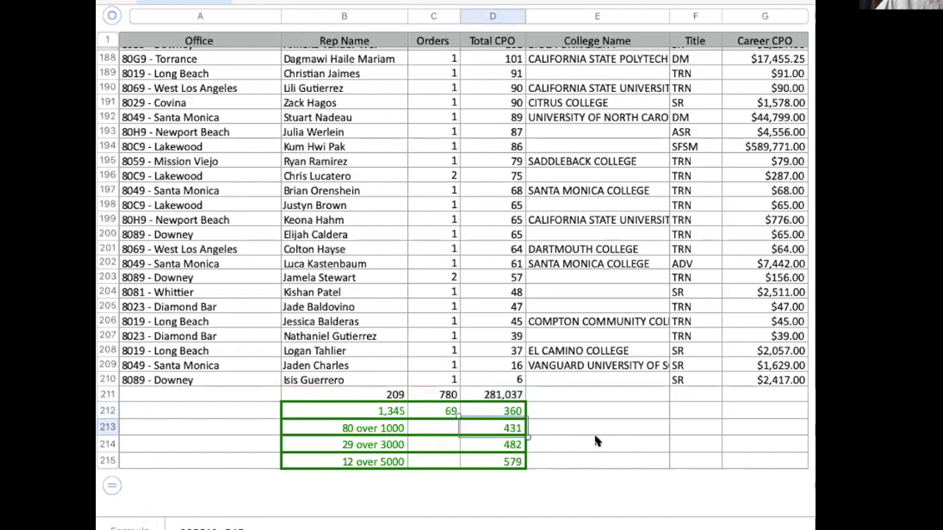
scroll(552, 431, "up", 1)
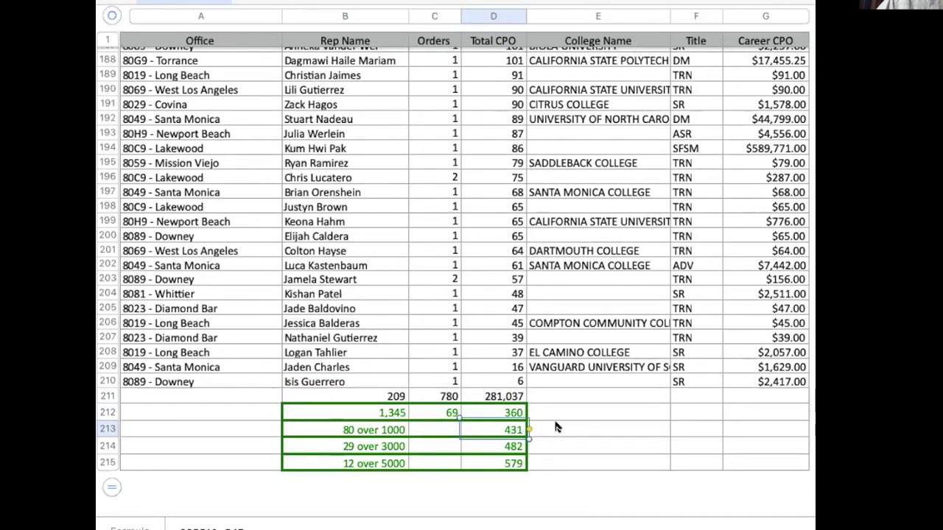
left_click(517, 448)
left_click(360, 463)
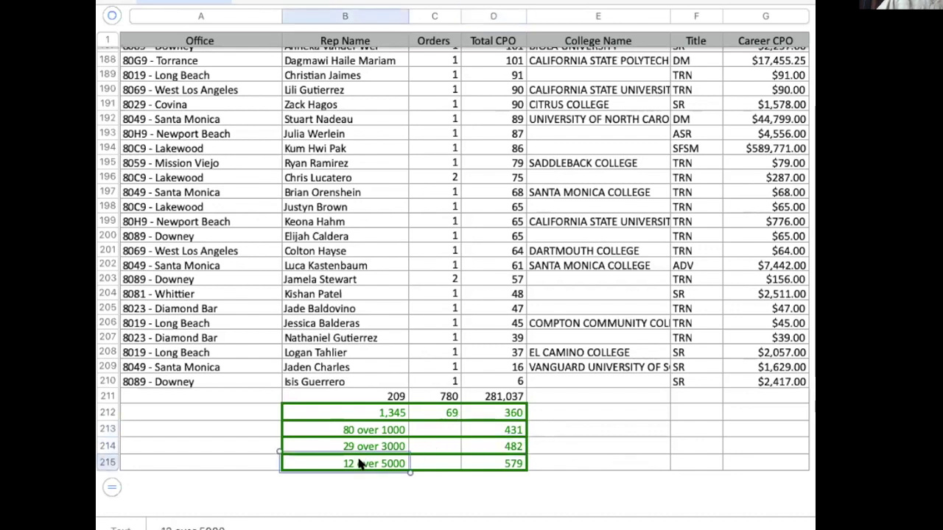
left_click(492, 463)
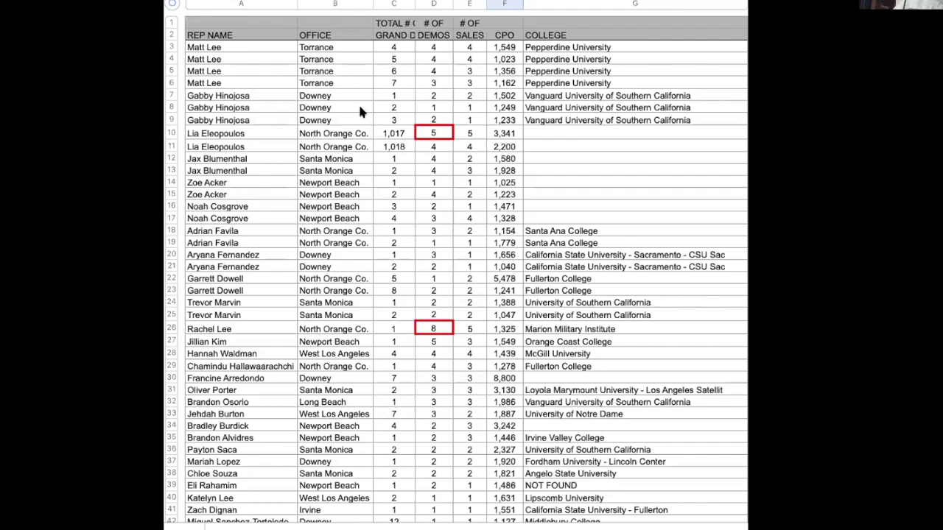
Step: Review the table of reps' demos, sales and CPO down to the CPO total and the weekly share note in rows 45 and 46
scroll(372, 228, "down", 5)
scroll(381, 226, "down", 1)
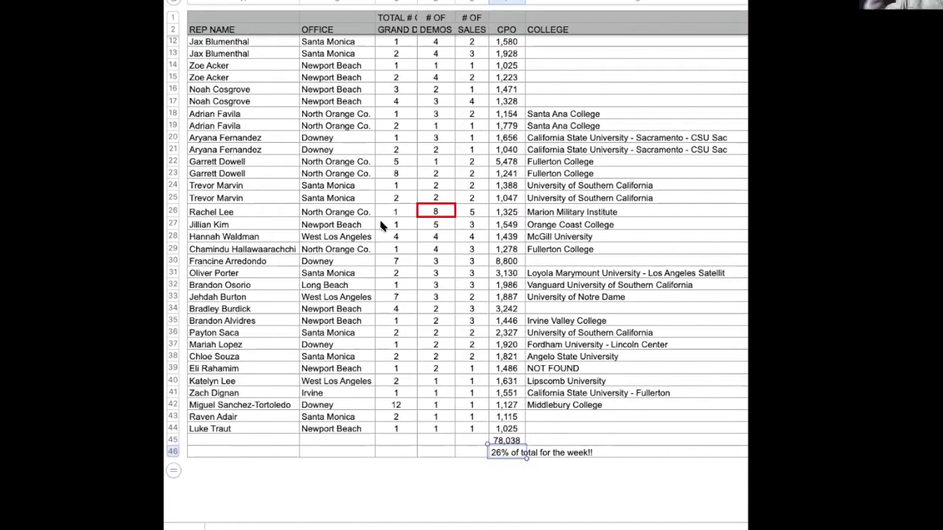
scroll(382, 226, "up", 5)
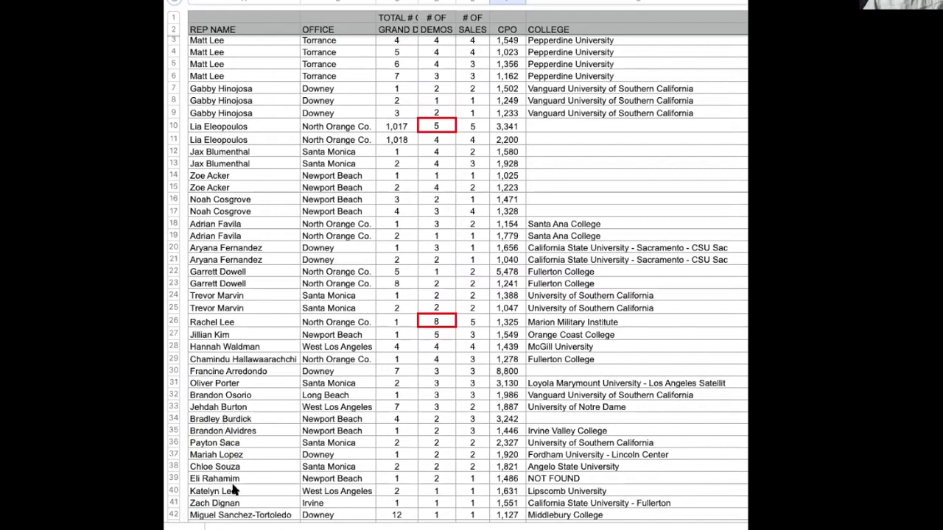
scroll(232, 492, "down", 2)
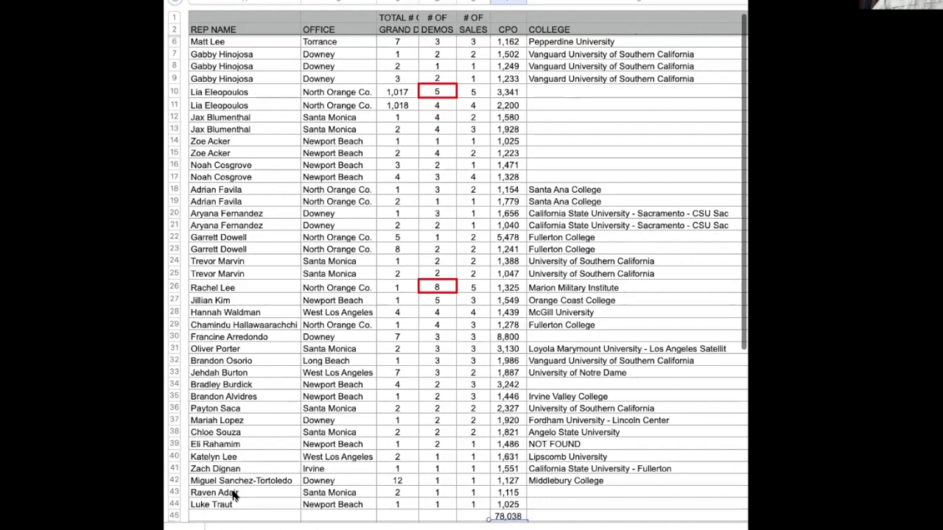
scroll(234, 496, "down", 1)
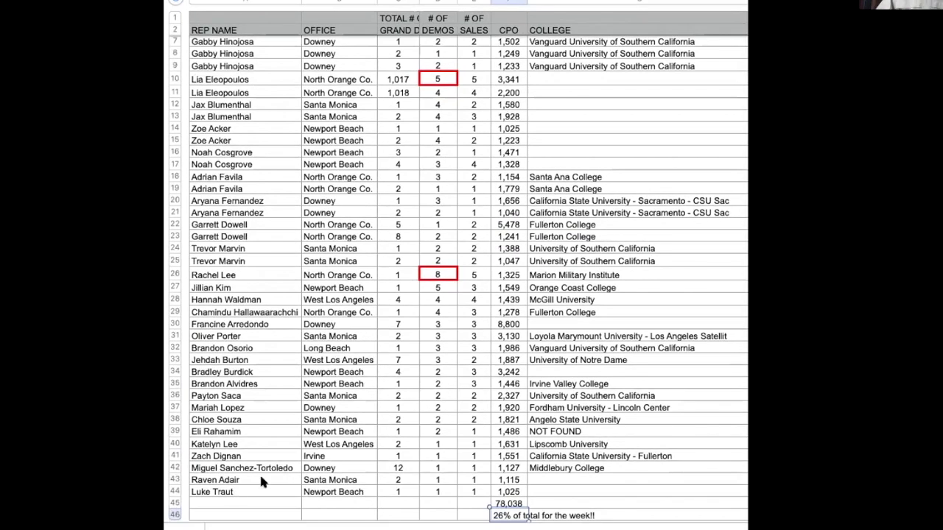
scroll(232, 495, "down", 3)
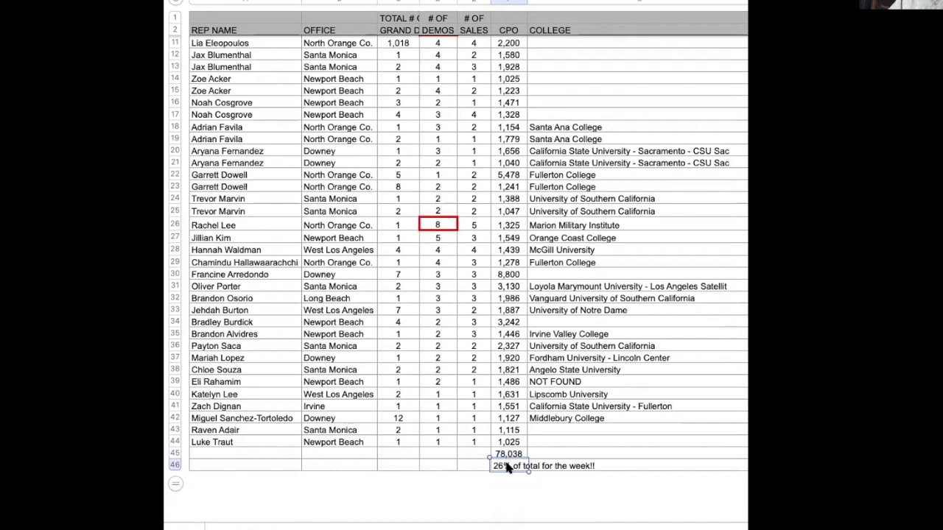
scroll(506, 469, "right", 1)
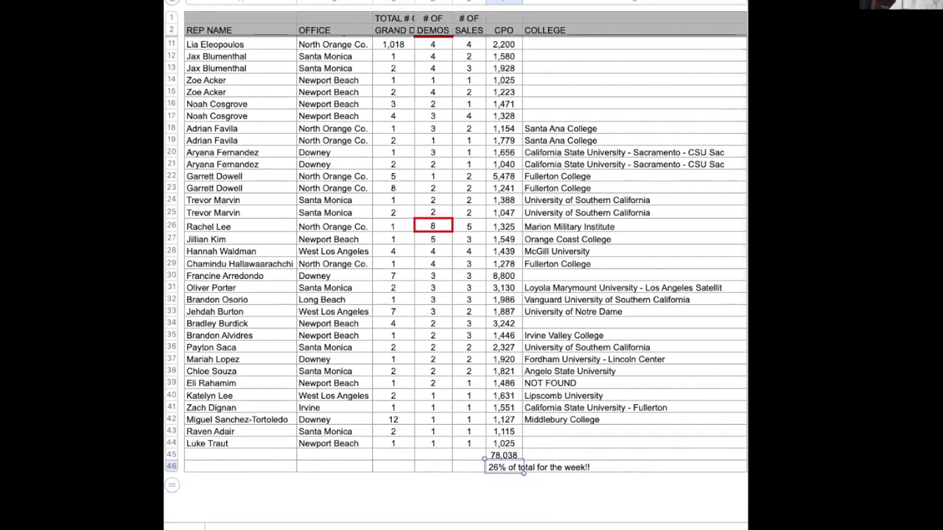